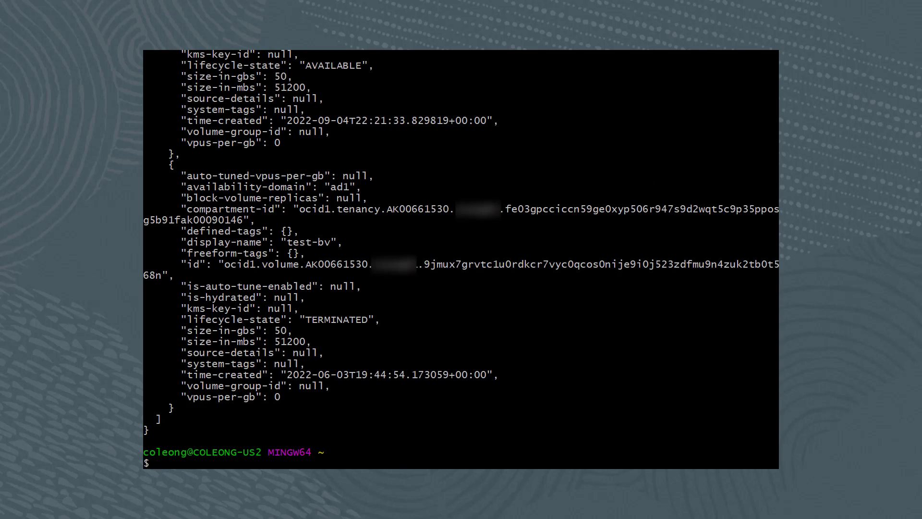
# Clear the terminal and create a volume group in availability domain ad1 from the volume IDs of my-bv-01 and my-bv-02
pyautogui.scroll(15, 461, 259)
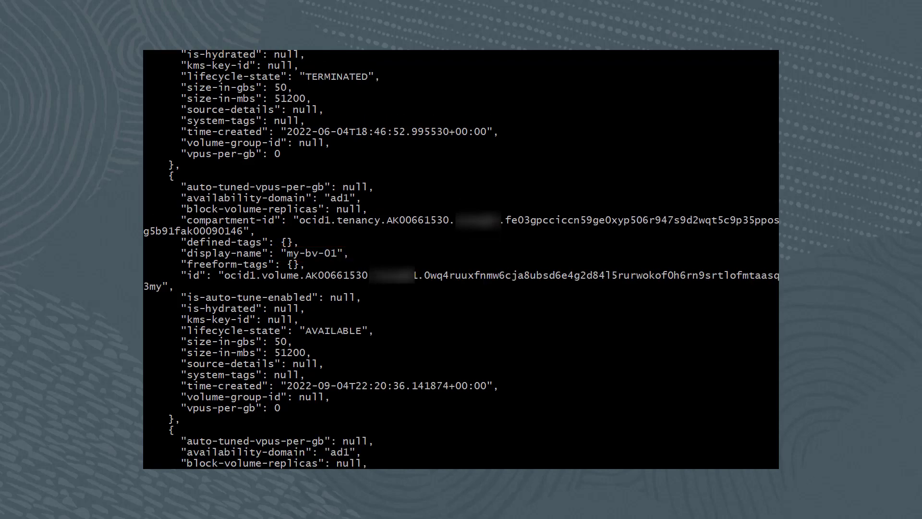
pyautogui.scroll(-9, 462, 259)
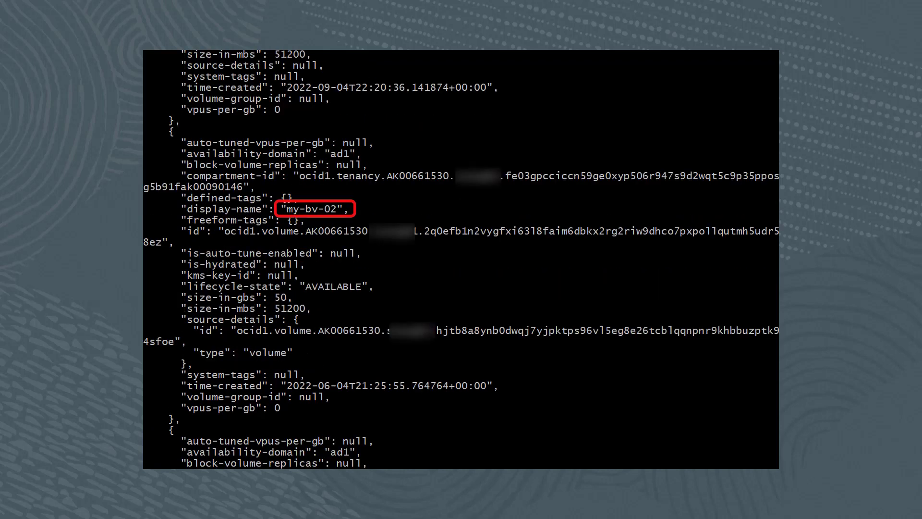
pyautogui.scroll(-9, 462, 259)
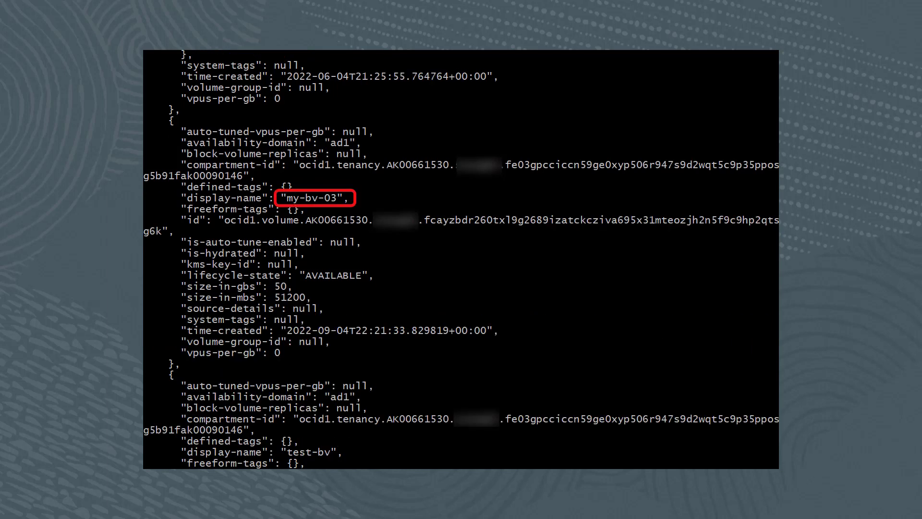
pyautogui.write('clear')
pyautogui.press('Return')
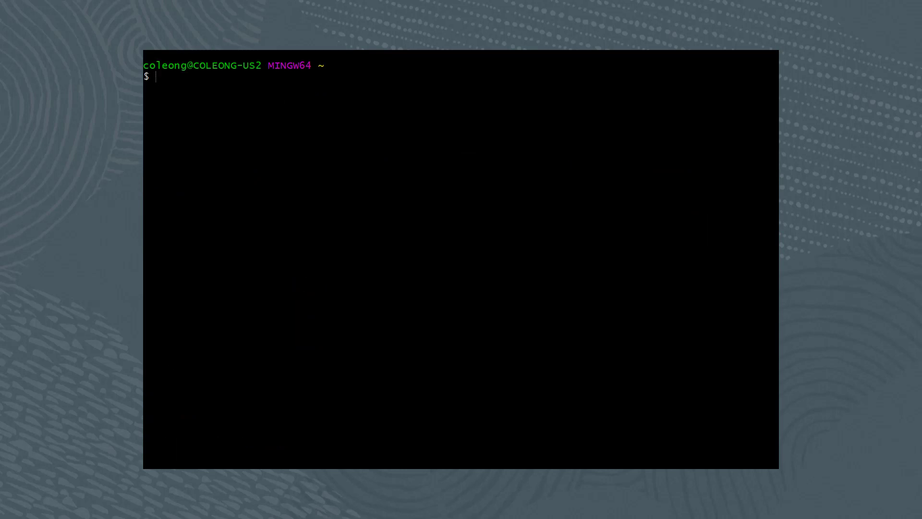
pyautogui.write('oci bv volume-group create  --availability-domain ad1 --compartment-id ocid1.tenancy.AK00661530.*******.fe03gpcciccn59ge0xyp506r947s9d2wqt5c9p35pposg5b91fak00090146  --source-details \'{"type": "volumeIds", "volumeIds":["ocid1.volume.AK00661530.*******.0wq4ruuxfnmw6cja8ubsd6e4g2d84l5rurwokof0h6rn9srtlofmtaasq3my", "ocid1.volume.AK00661530.*******.2q0efb1n2vygfxi63l8faim6dbkx2rg2riw9dhco7pxpollqutmh5udr58ez"]}\'')
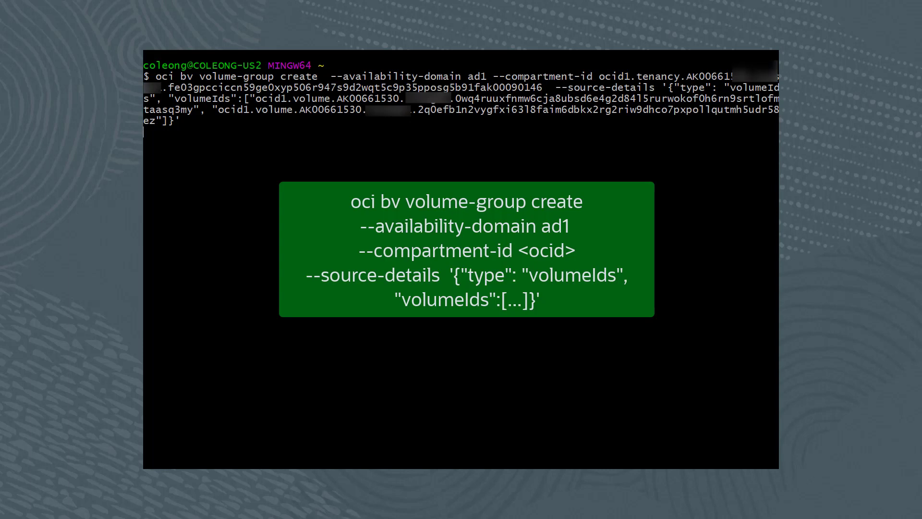
pyautogui.press('Return')
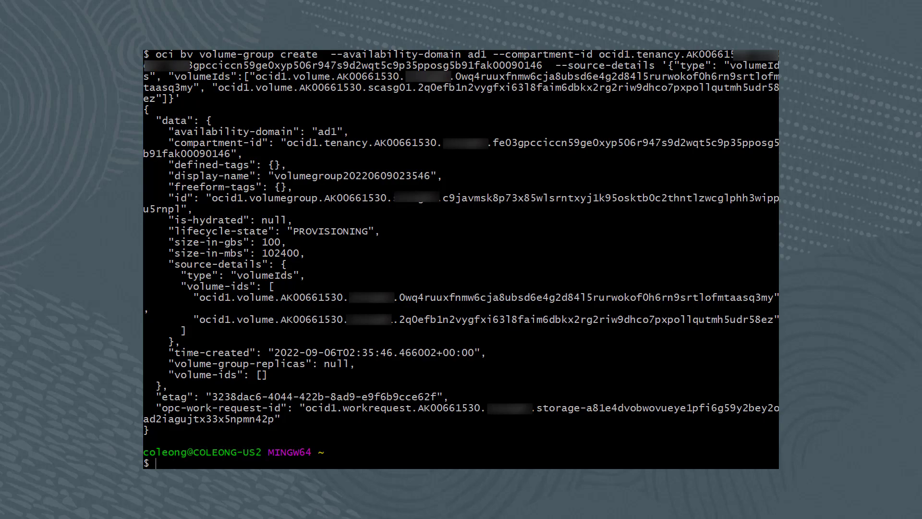
pyautogui.write('clear')
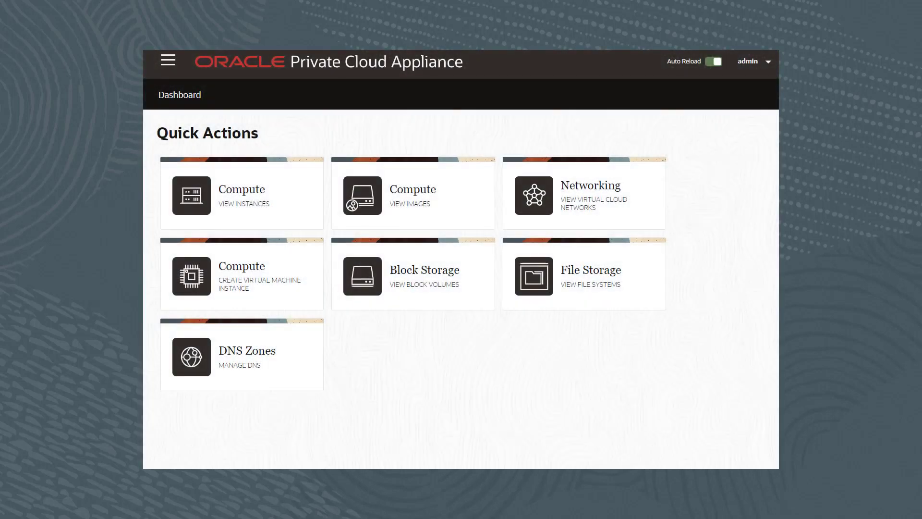
# Switch to the Oracle Private Cloud Appliance console and open the Block Storage volume groups
pyautogui.click(168, 60)
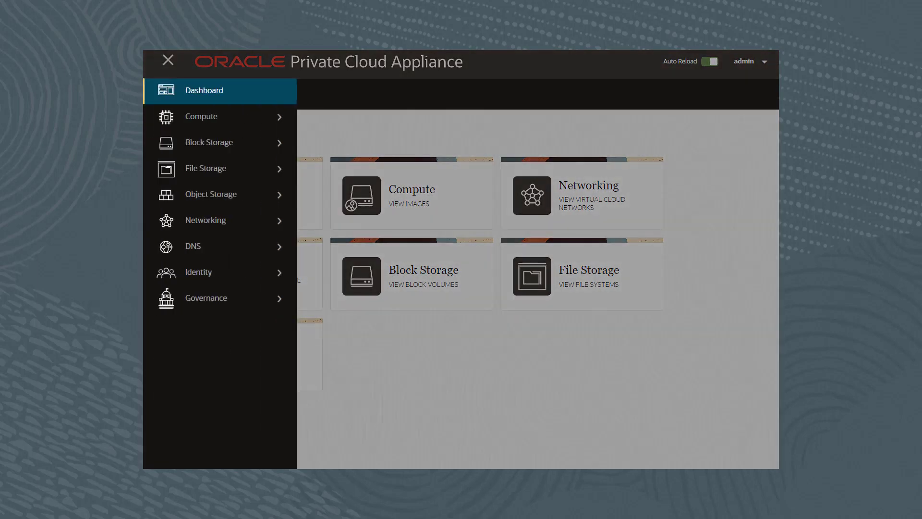
pyautogui.click(209, 142)
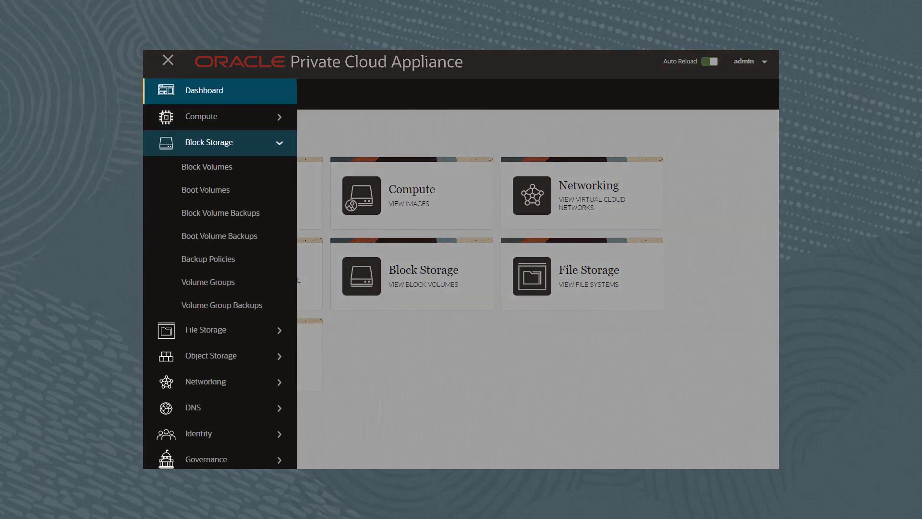
pyautogui.click(208, 282)
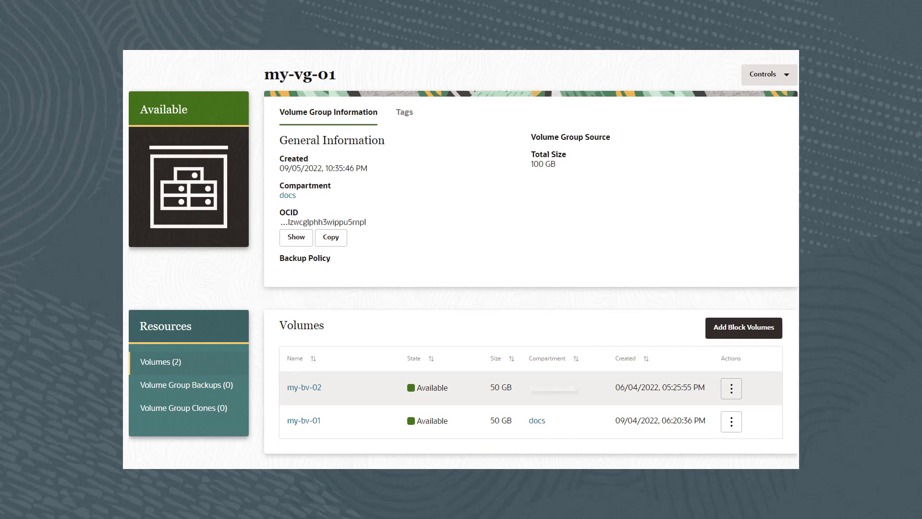
# Add block volume my-bv-03 from the Docs compartment to volume group my-vg-01
pyautogui.click(744, 328)
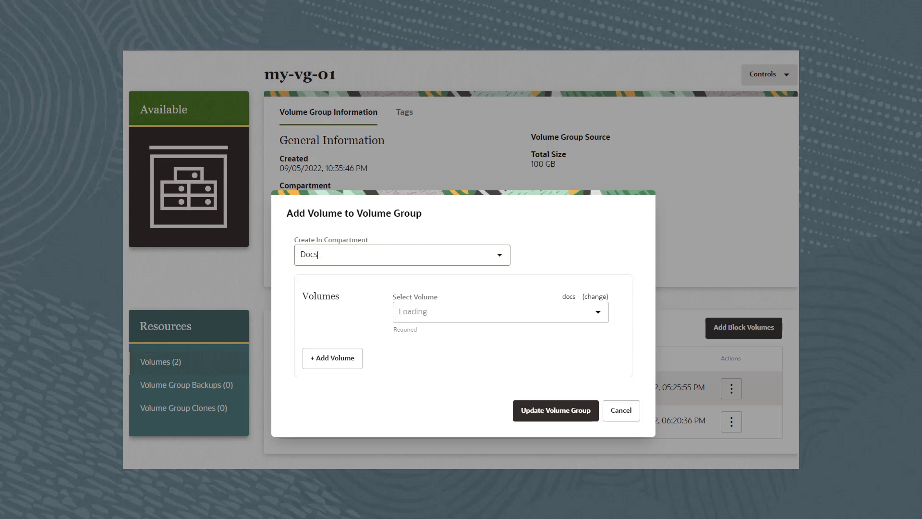
pyautogui.click(599, 312)
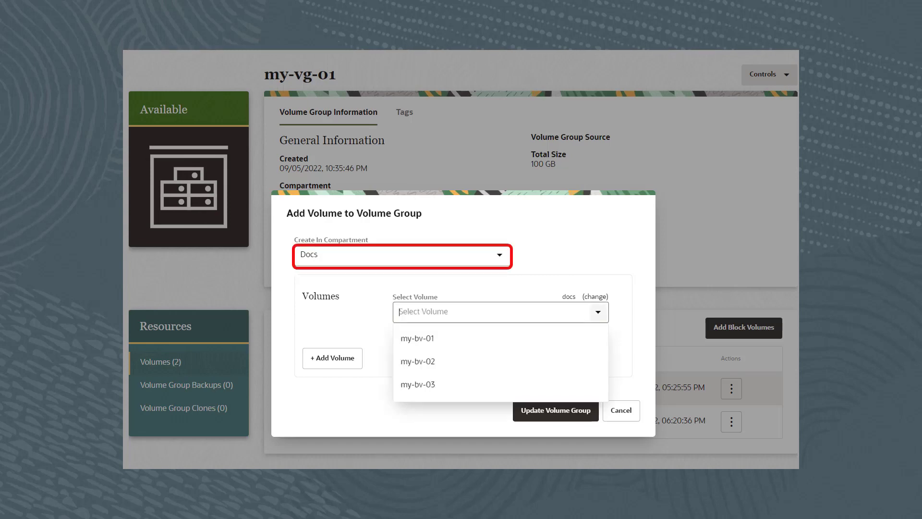
pyautogui.click(500, 385)
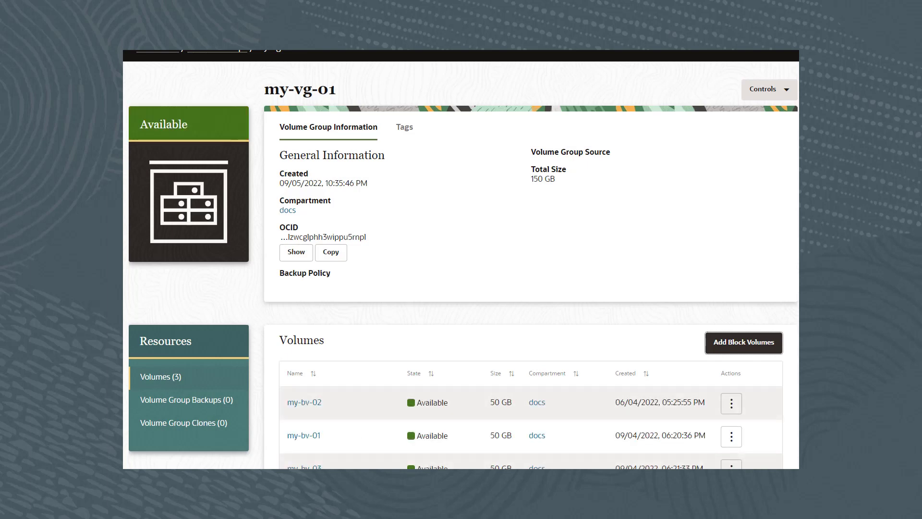
pyautogui.scroll(-1, 461, 259)
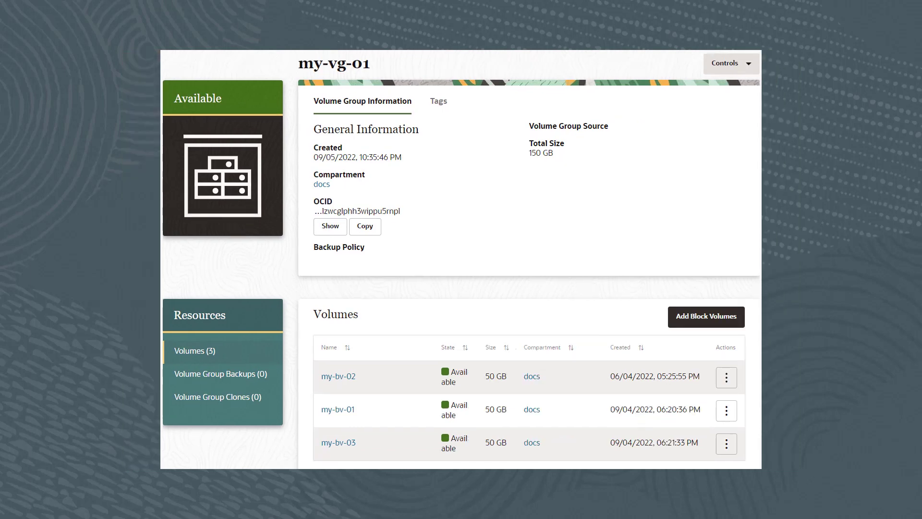
# Go back to the Block Storage volume groups and reopen the details of my-vg-01
pyautogui.scroll(2, 462, 260)
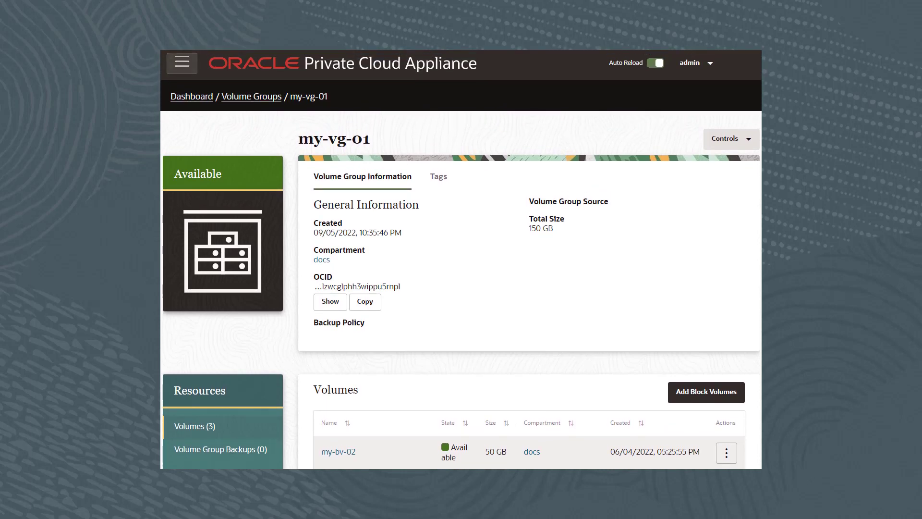
pyautogui.click(182, 61)
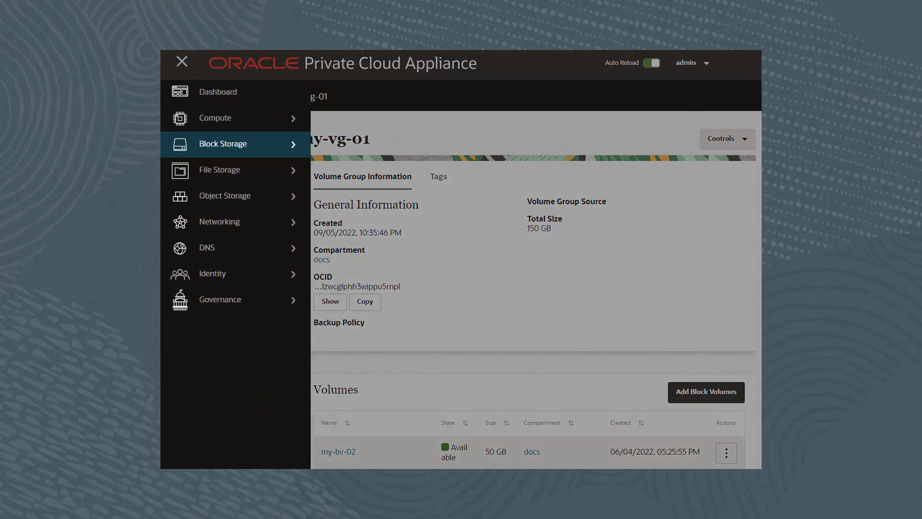
pyautogui.click(222, 144)
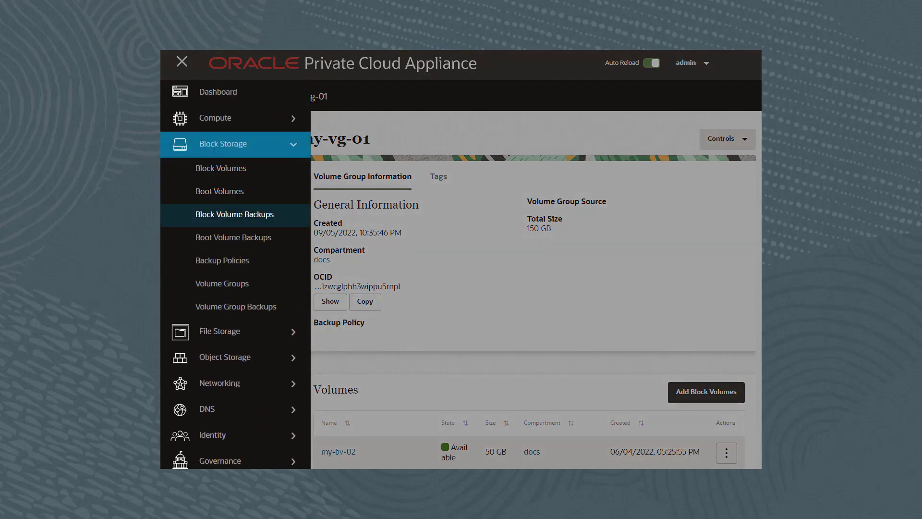
pyautogui.click(222, 284)
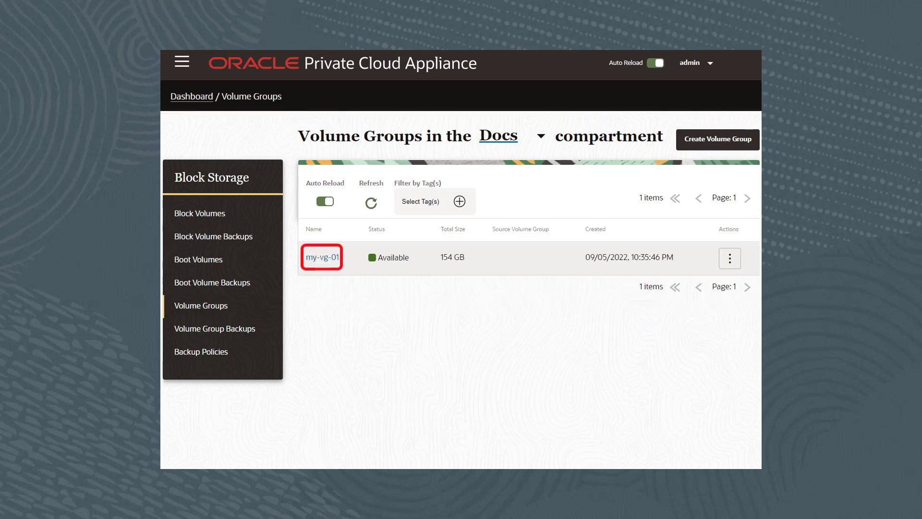
pyautogui.click(323, 258)
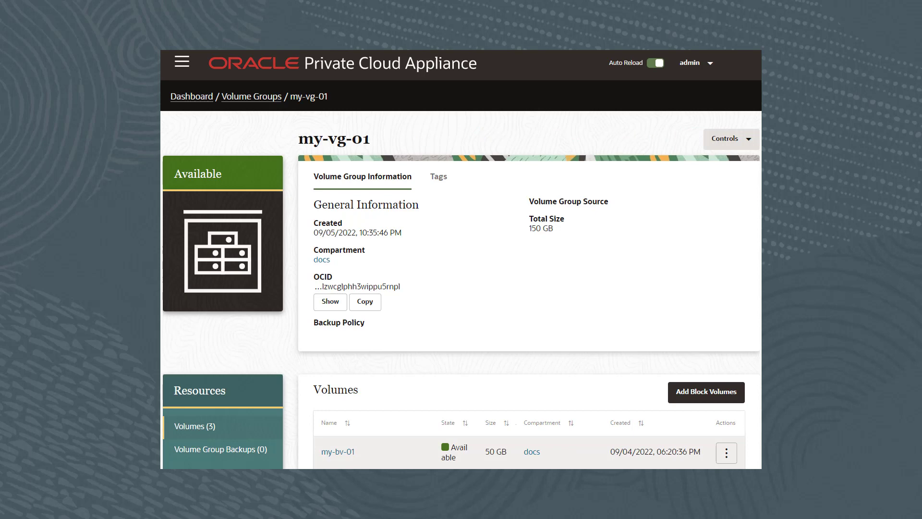
# Remove block volume my-bv-01 from volume group my-vg-01 and confirm the removal
pyautogui.scroll(-2, 461, 259)
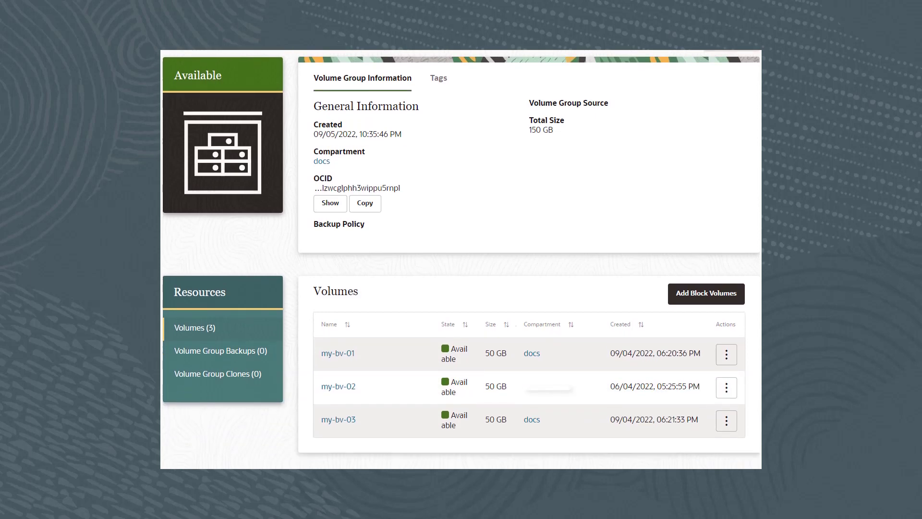
pyautogui.click(727, 354)
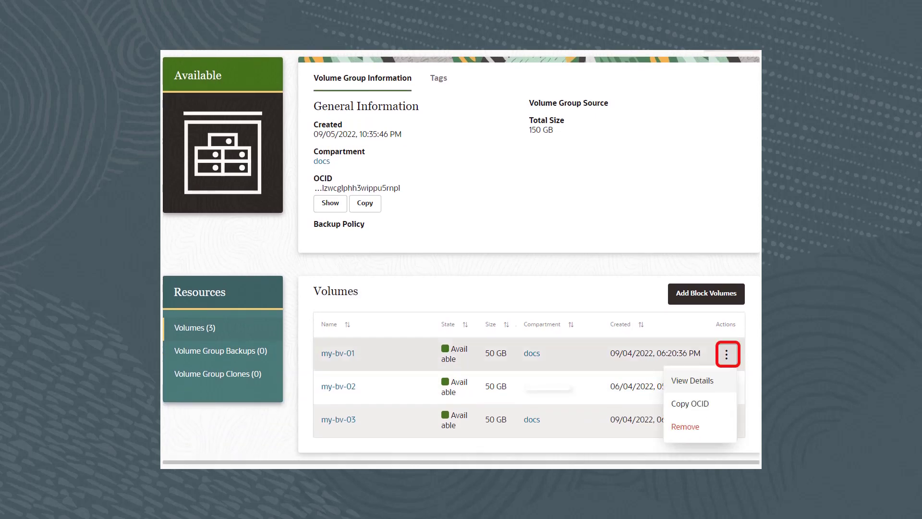
pyautogui.click(685, 427)
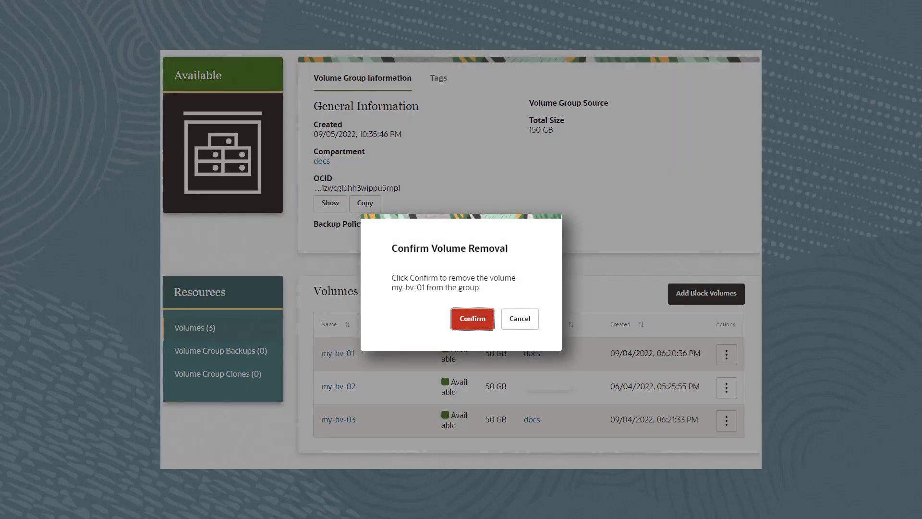
pyautogui.click(470, 319)
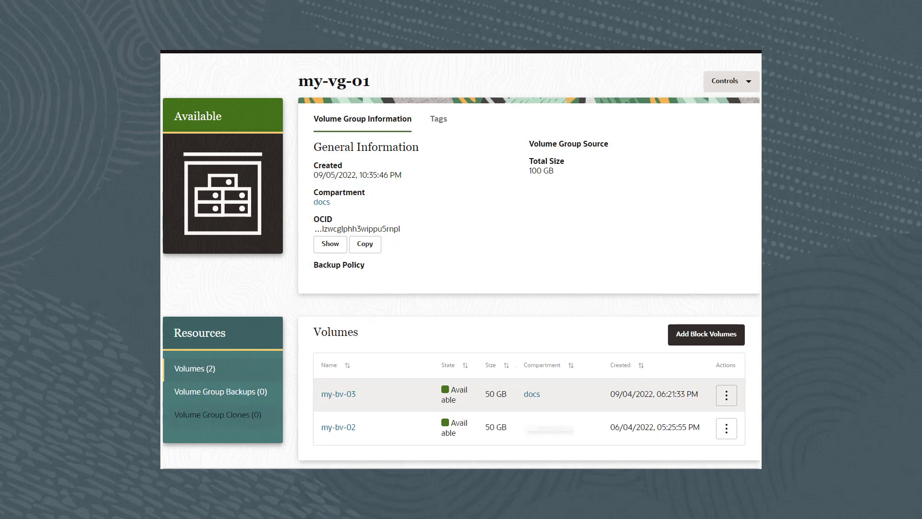
# Create a clone of volume group my-vg-01 named my-vg-02 in the Docs compartment
pyautogui.click(218, 414)
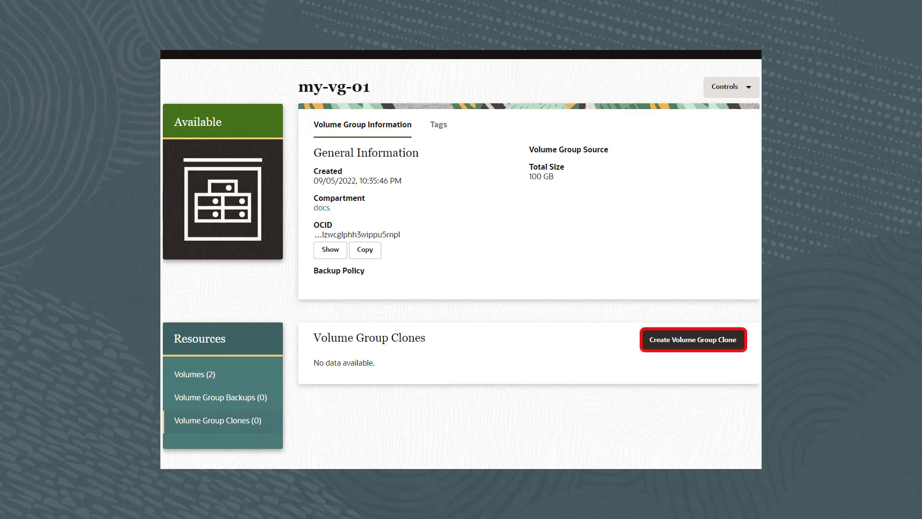
pyautogui.click(694, 340)
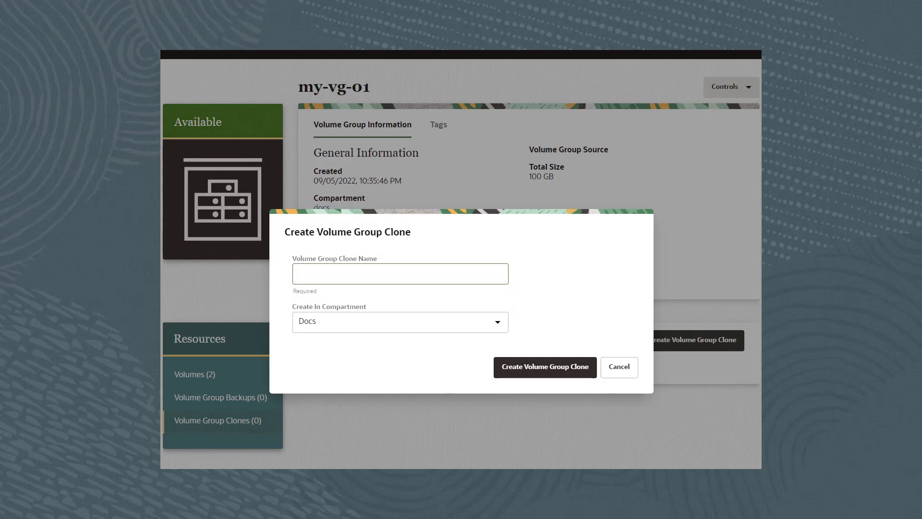
pyautogui.write('my-vg-02')
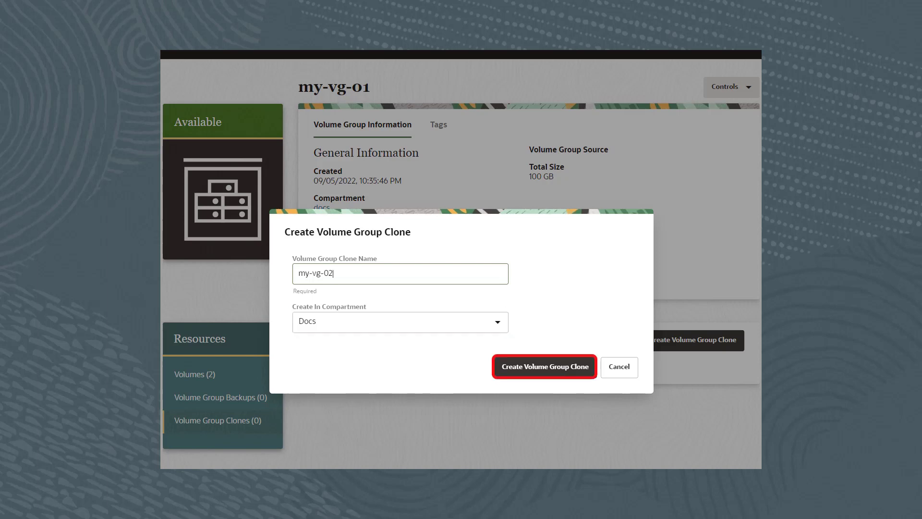
pyautogui.click(545, 367)
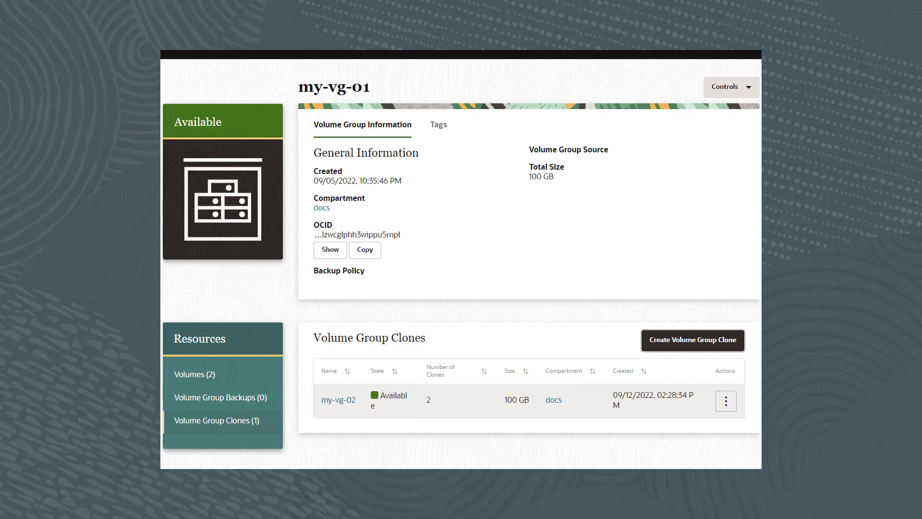
# Terminate volume group my-vg-01 and return to the volume groups list
pyautogui.click(732, 87)
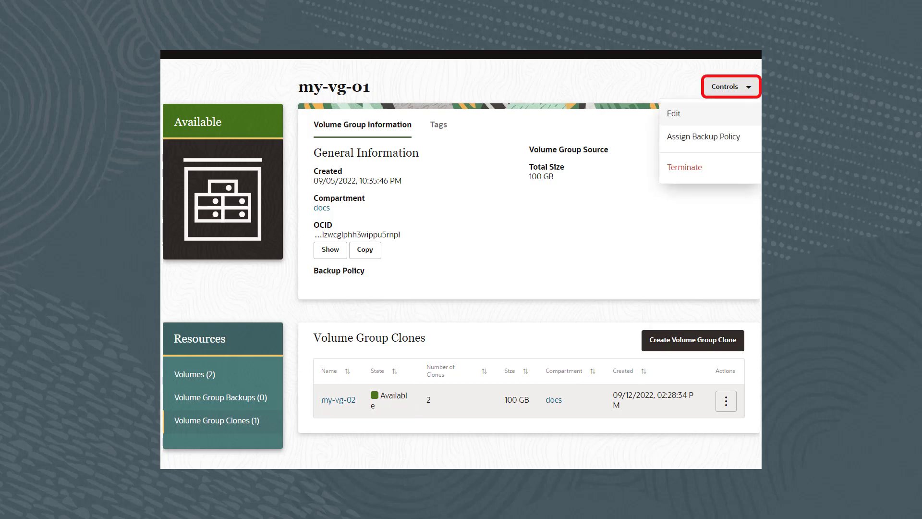
pyautogui.click(685, 167)
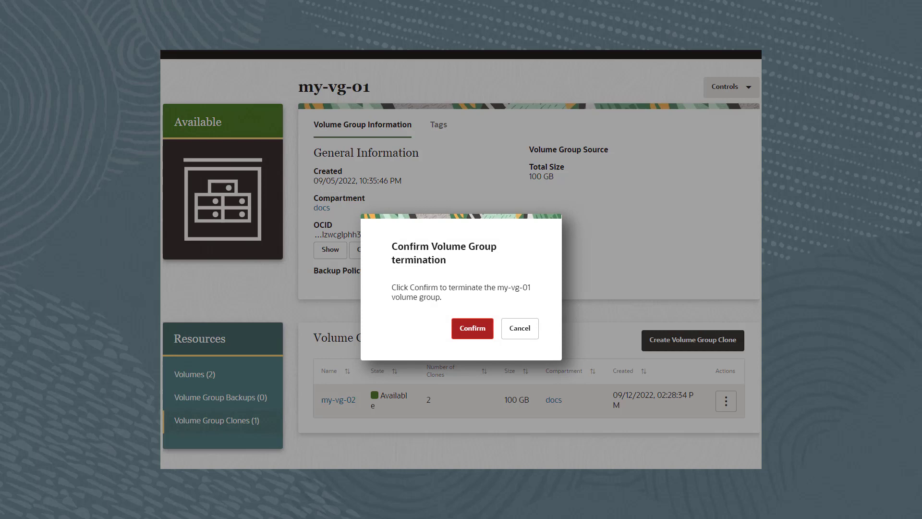
pyautogui.click(472, 328)
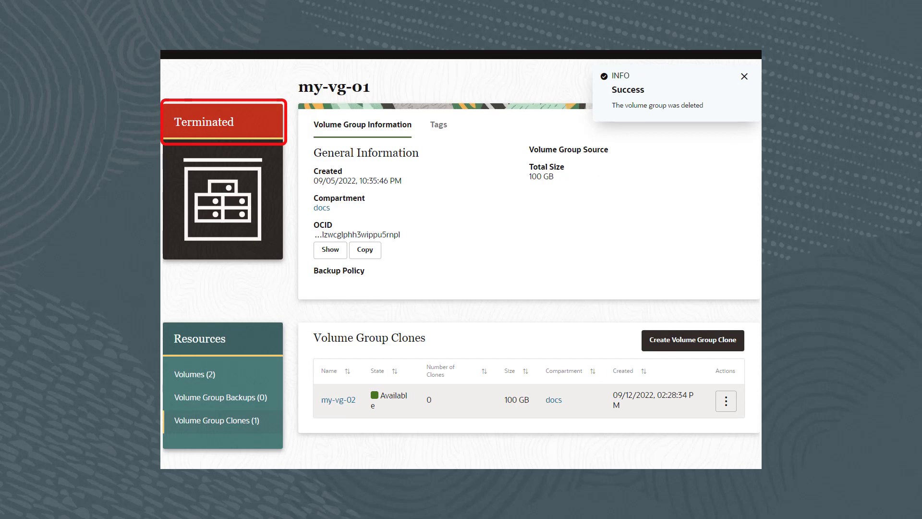
pyautogui.scroll(1, 461, 259)
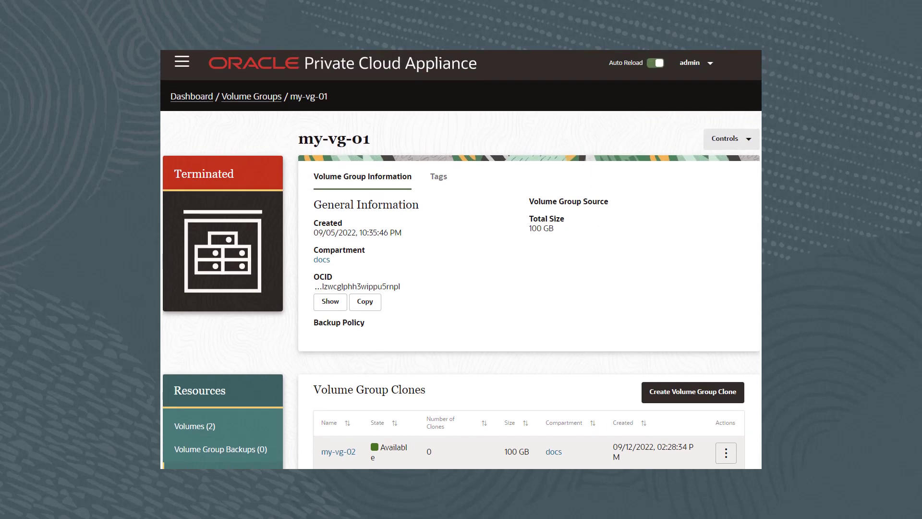
pyautogui.click(251, 97)
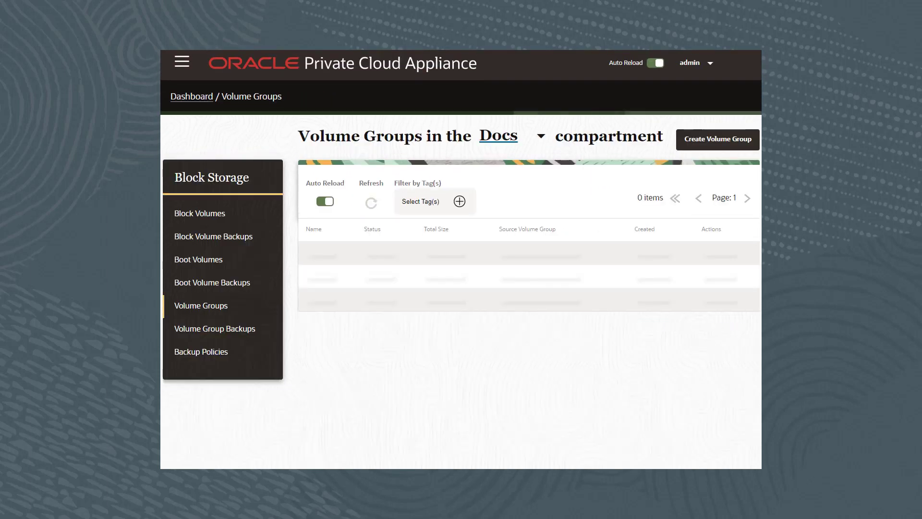